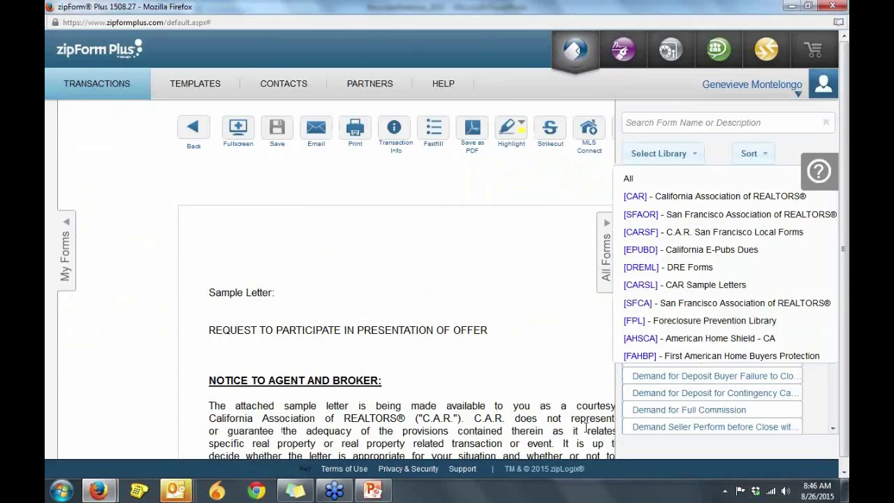
- Dismiss the Select Library dropdown, leaving the CAR Sample Letters form list visible
left_click(562, 329)
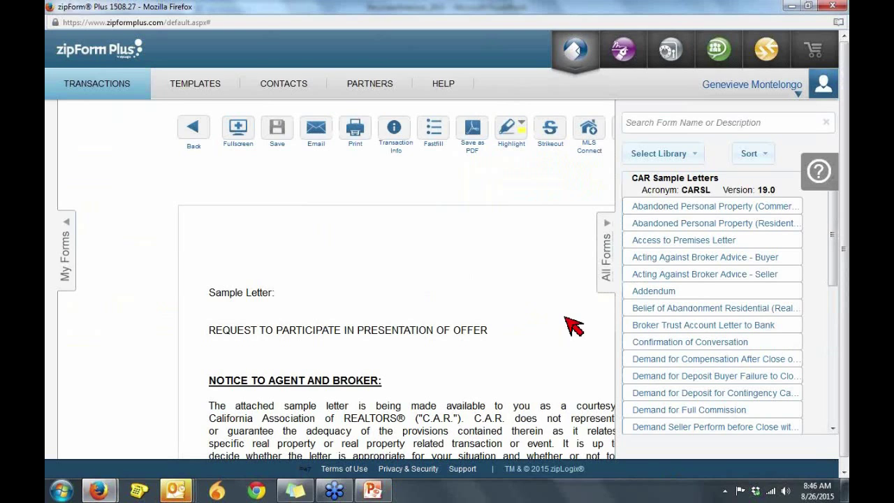
- From the SFCA library, add the Energy And Water Conservation Booklet and Tenants' Rights Disclosure
left_click(641, 159)
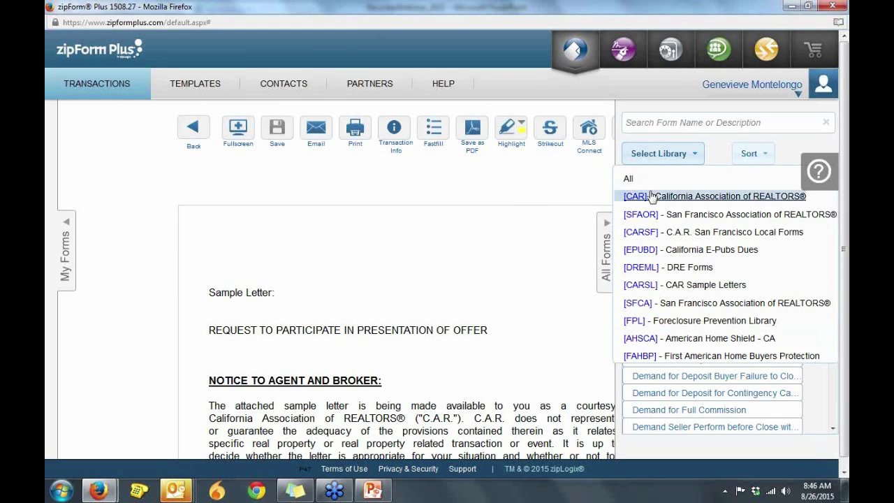
left_click(691, 302)
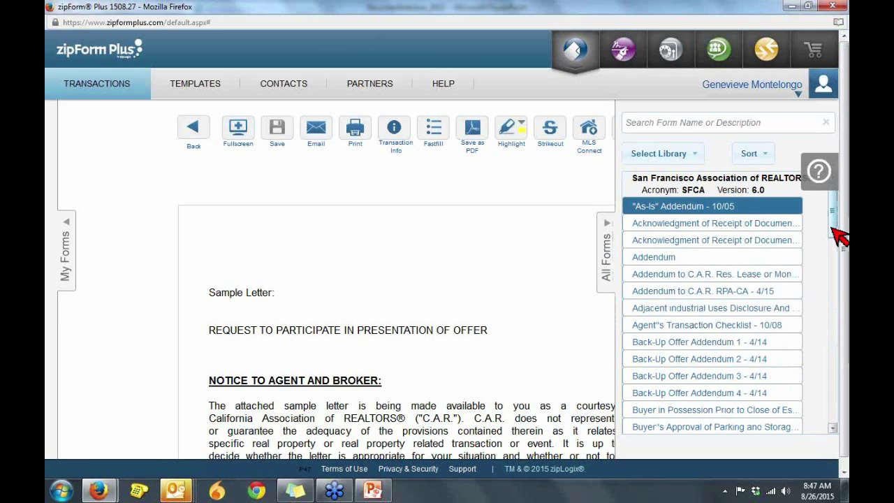
left_click_drag(836, 232, 837, 281)
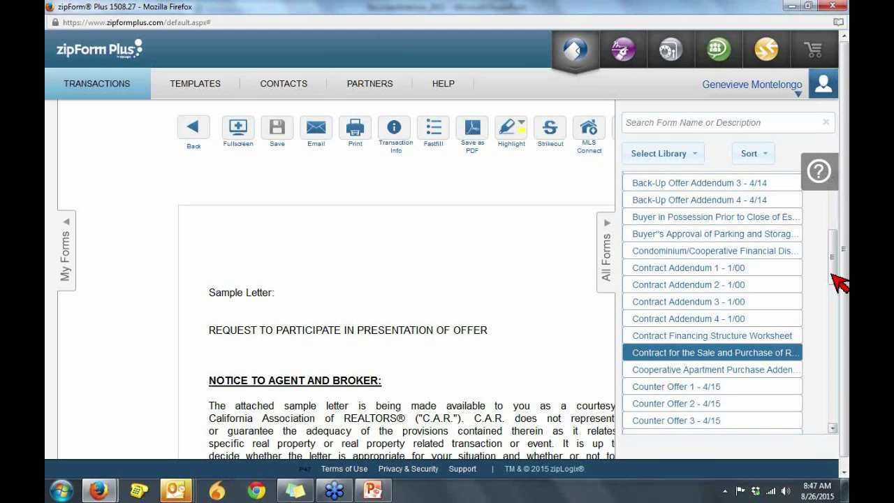
left_click_drag(838, 279, 834, 314)
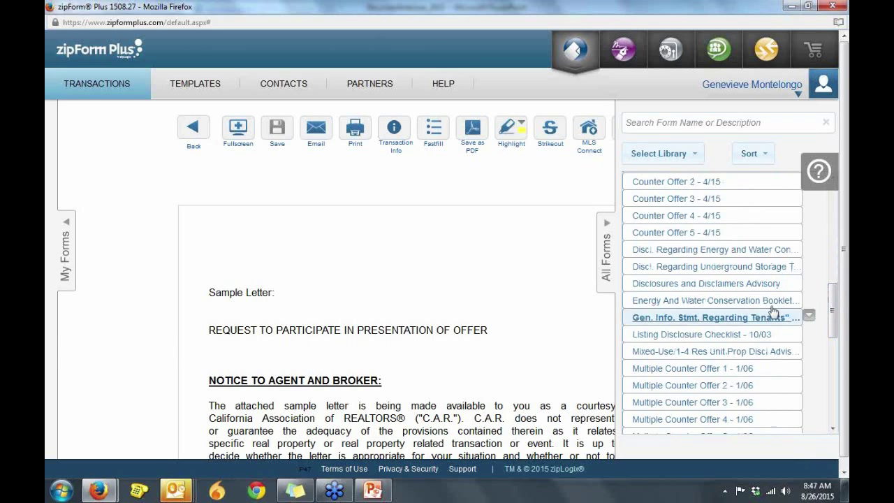
double_click(771, 317)
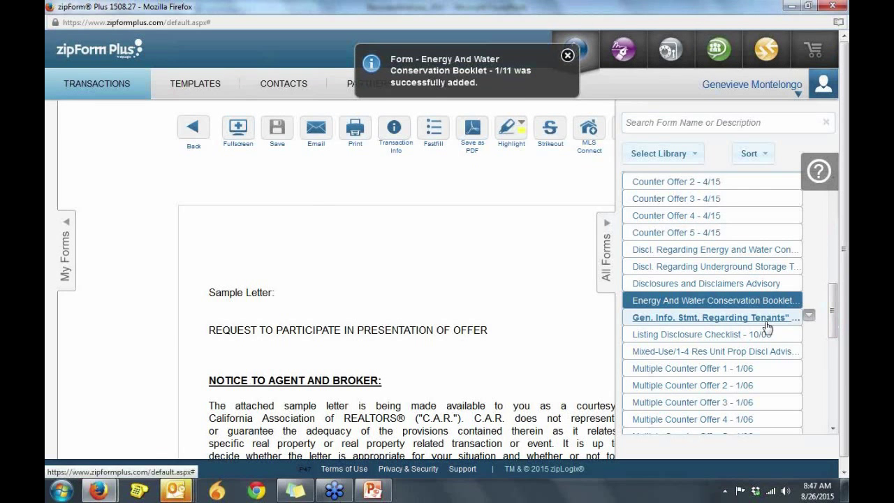
double_click(768, 320)
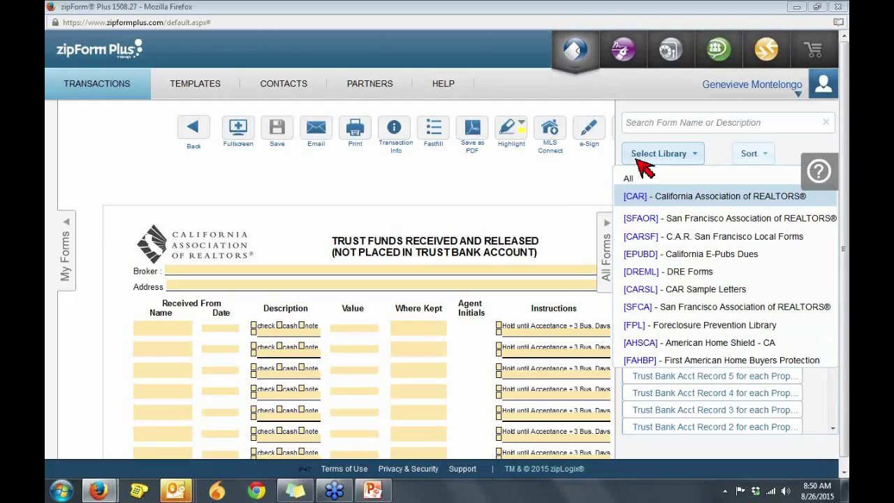
- From the C.A.R. library, add the Vacant Land Purchase Agreement to the transaction
left_click(641, 201)
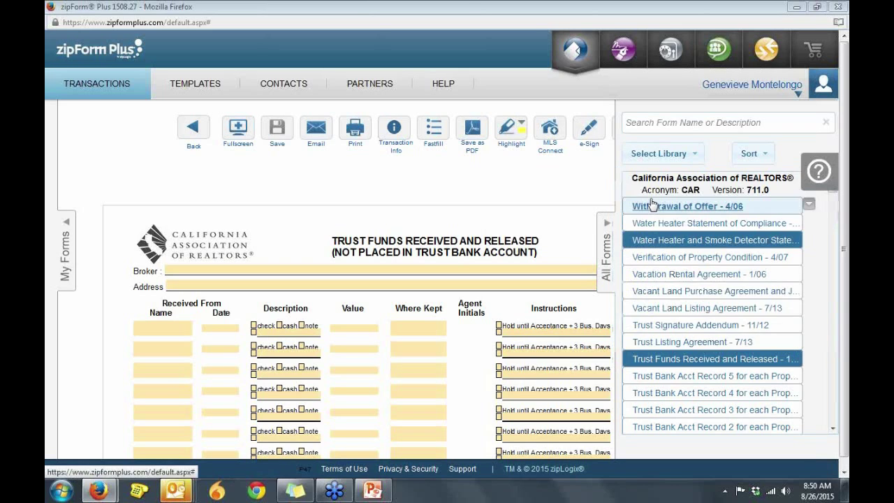
left_click(646, 290)
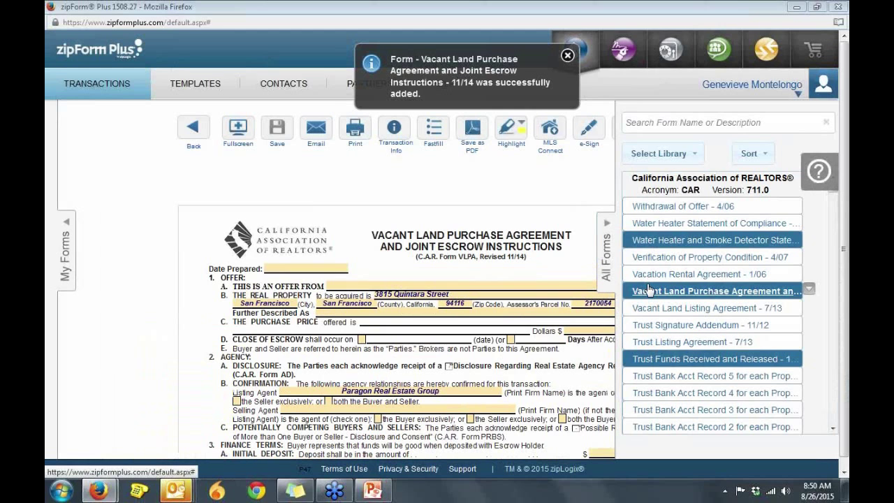
left_click(658, 153)
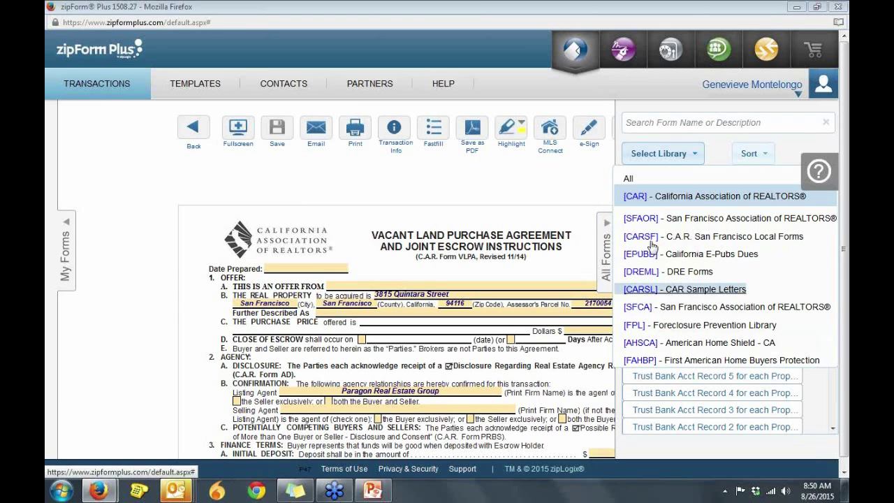
- Add Security Deposit Return and show the Request to Participate in Presentation of Offer letter
left_click(663, 292)
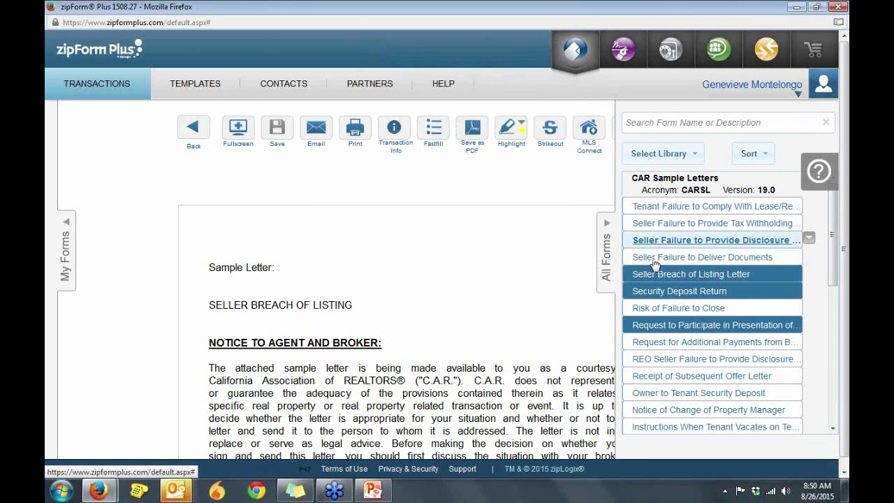
left_click(648, 326)
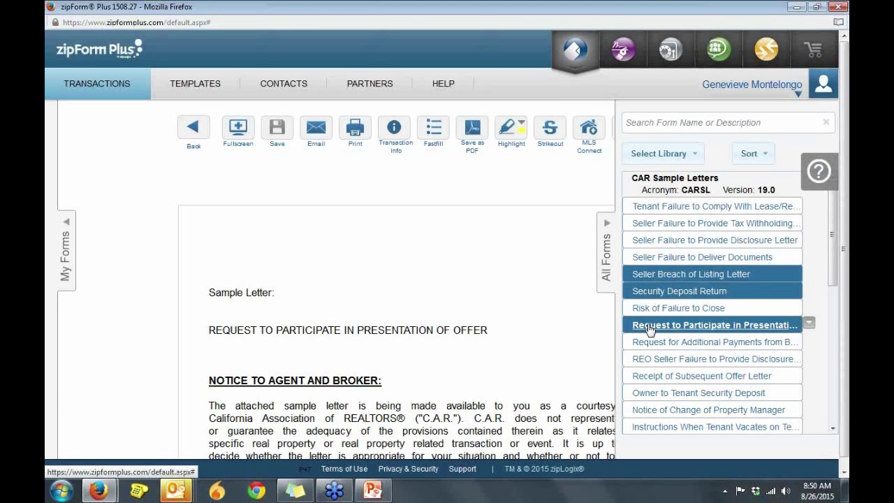
left_click(660, 154)
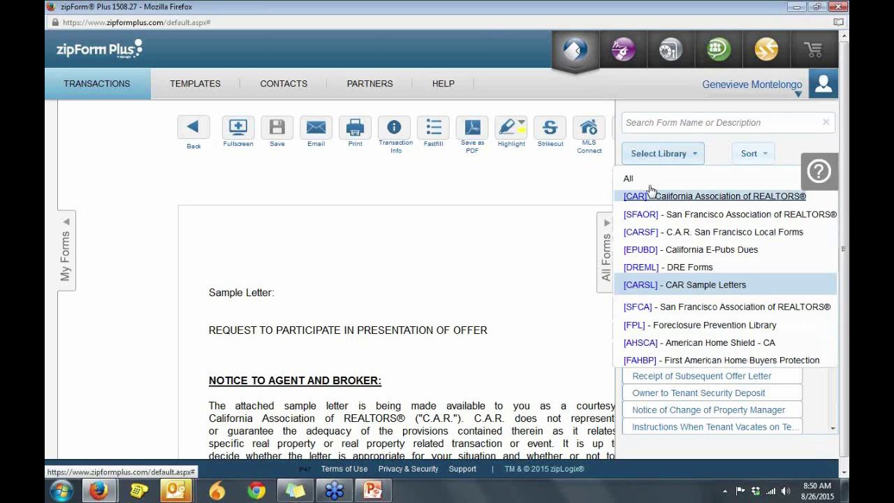
- From California E-Pubs Dues, add 5_SIGNATURE PAGE 2 and PAGE 1 - PRINT, then switch to PowerPoint
left_click(648, 250)
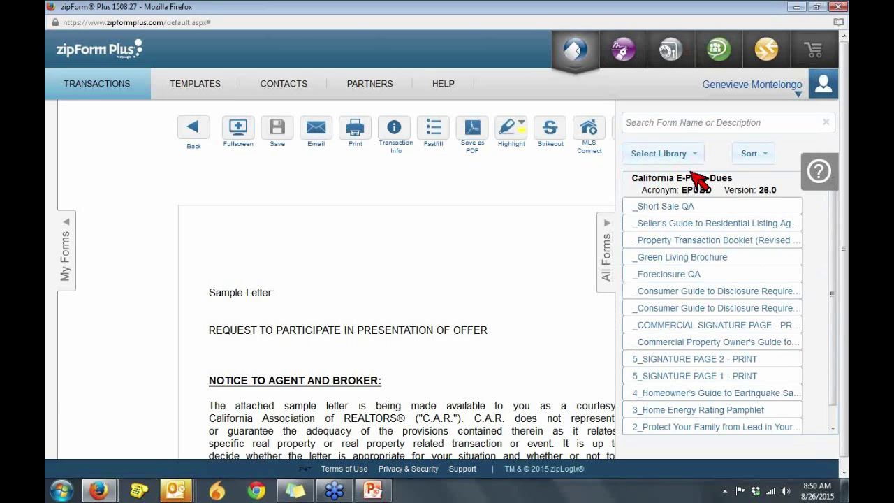
left_click(692, 374)
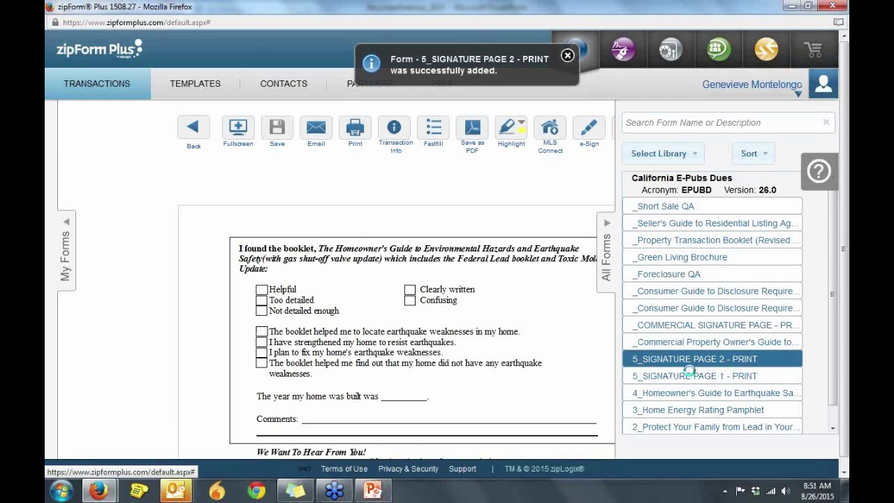
left_click(689, 373)
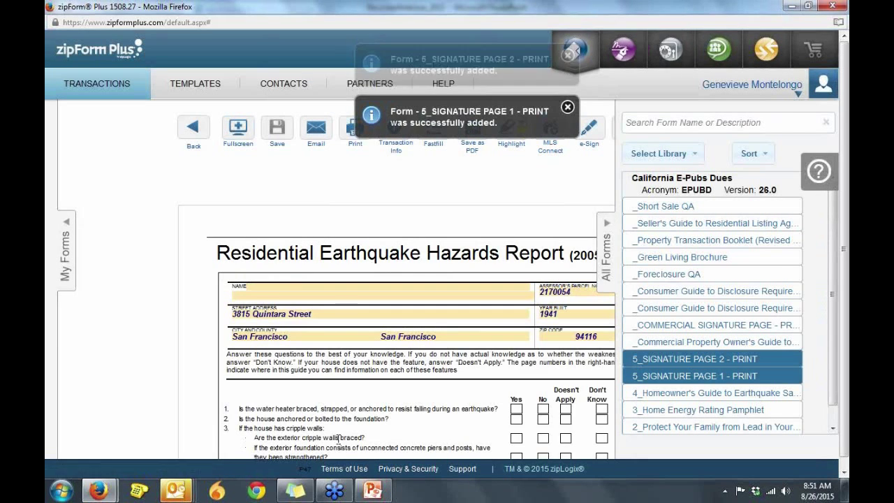
left_click(373, 491)
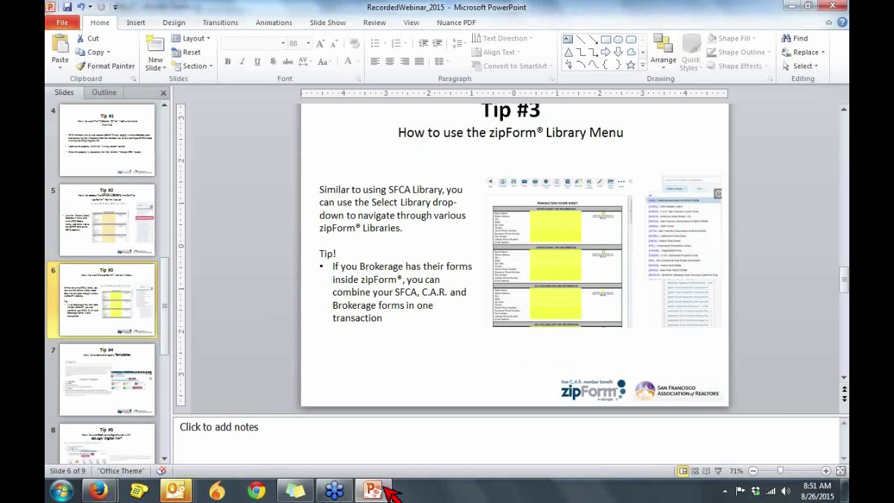